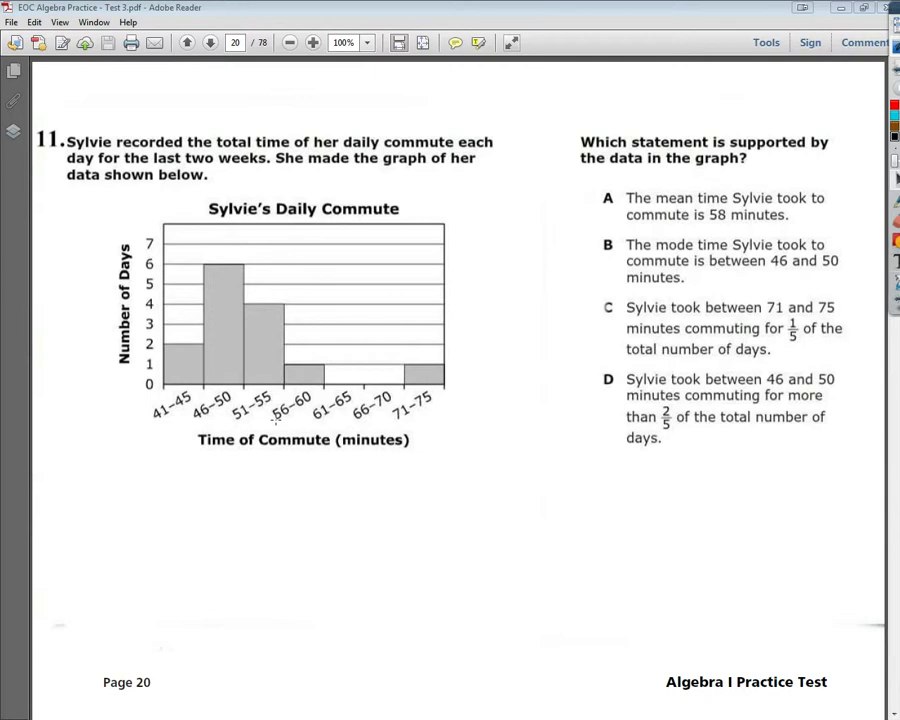
With the pen, draw a line below the 56–60 bar to a circled 58, and strike out answer A
mouse_move(888, 238)
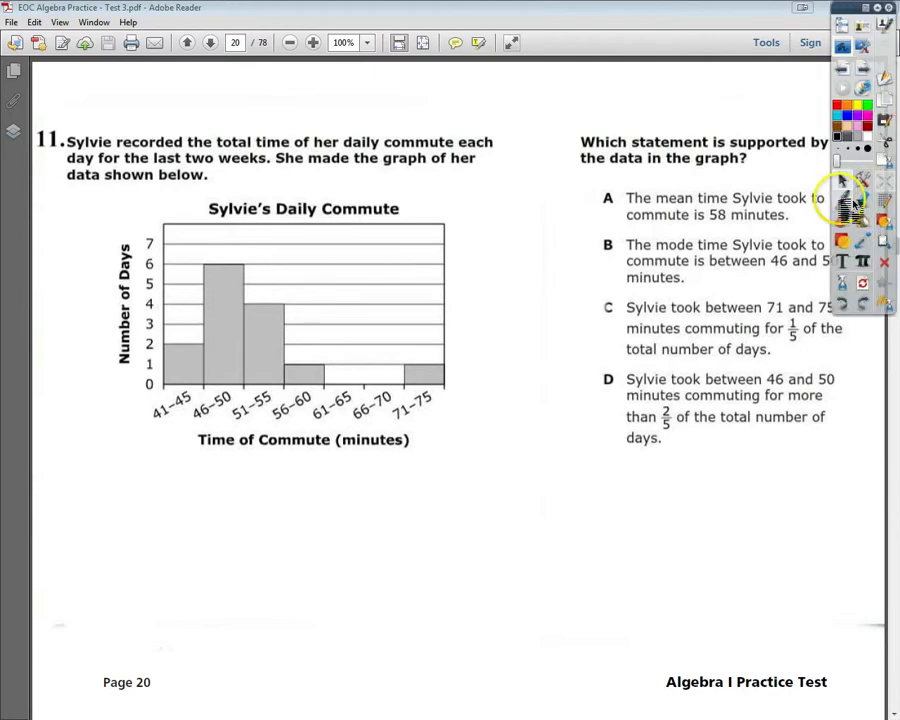
click(848, 200)
click(851, 203)
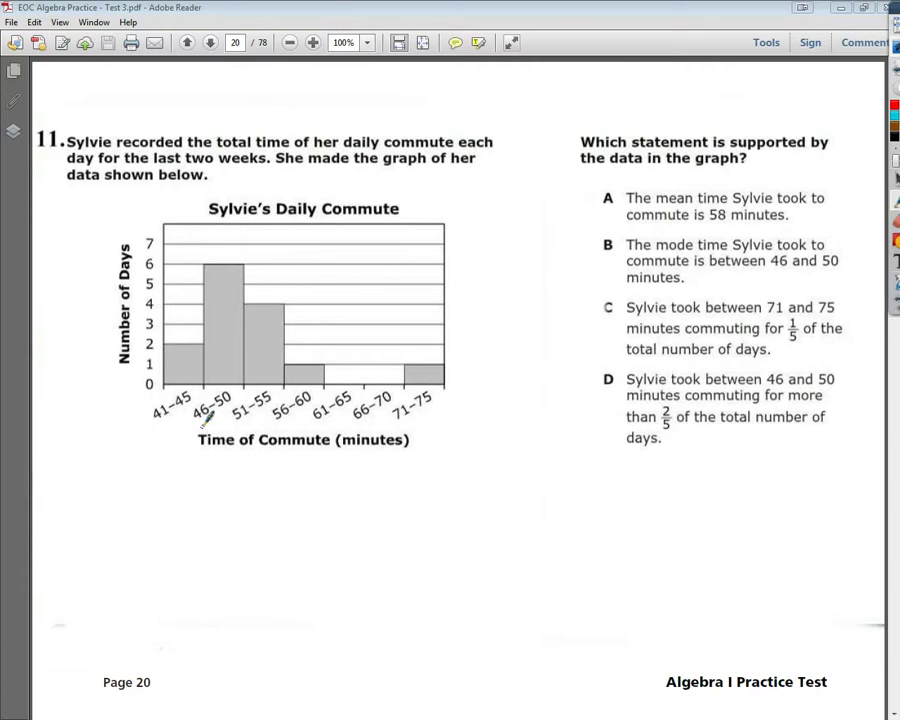
mouse_move(301, 376)
mouse_down()
mouse_move(301, 437)
mouse_move(288, 476)
mouse_move(326, 458)
mouse_move(316, 452)
mouse_up()
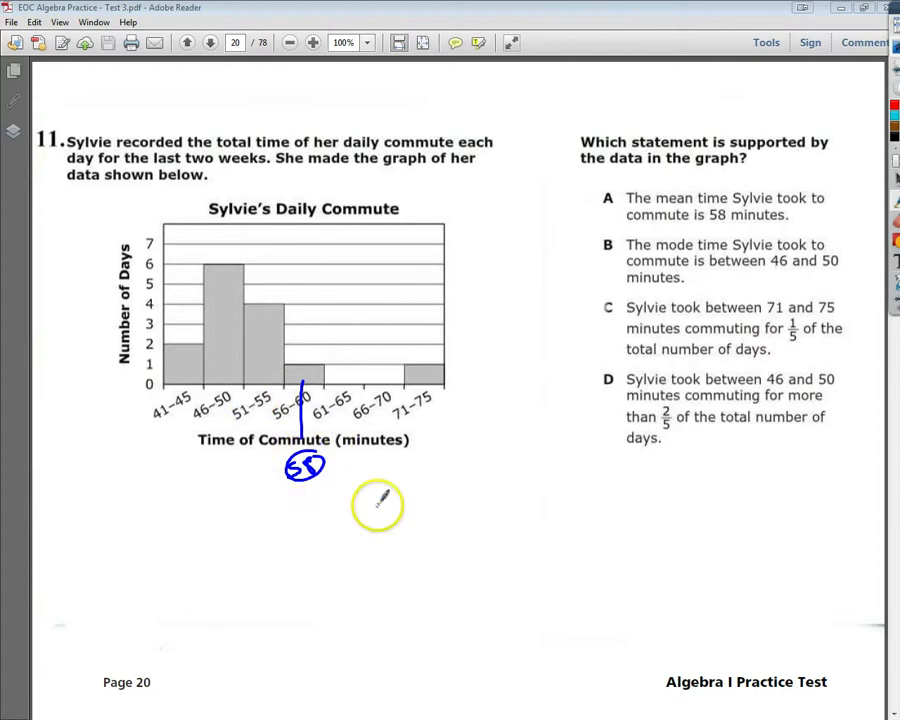
drag(791, 213, 597, 212)
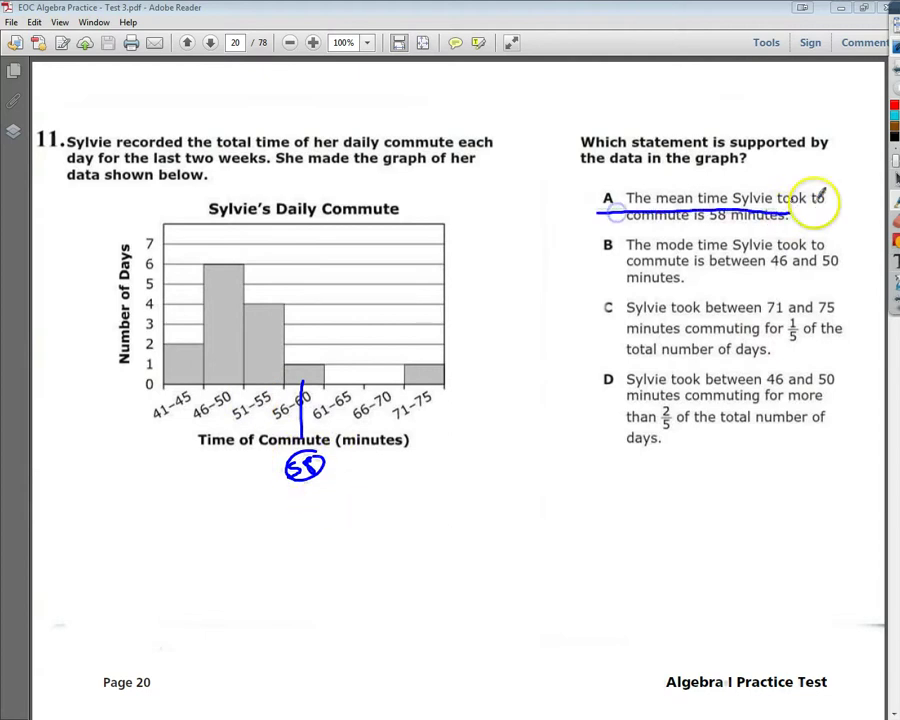
drag(831, 205, 592, 188)
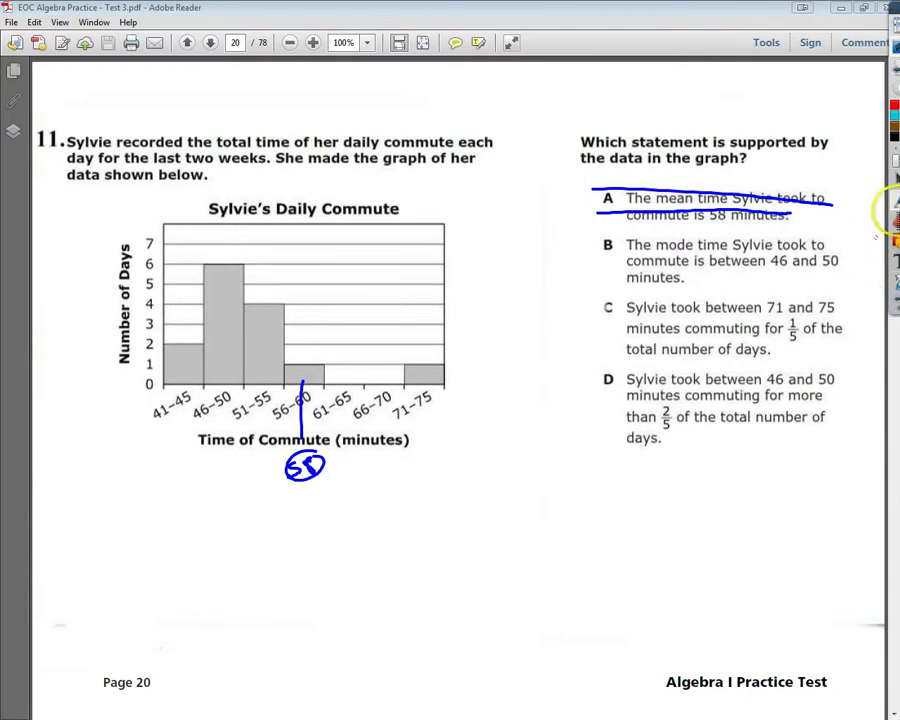
Erase the circled 58 and its line below the 56–60 bar
mouse_move(893, 210)
click(842, 220)
mouse_move(333, 474)
mouse_down()
mouse_move(297, 372)
mouse_move(305, 368)
mouse_up()
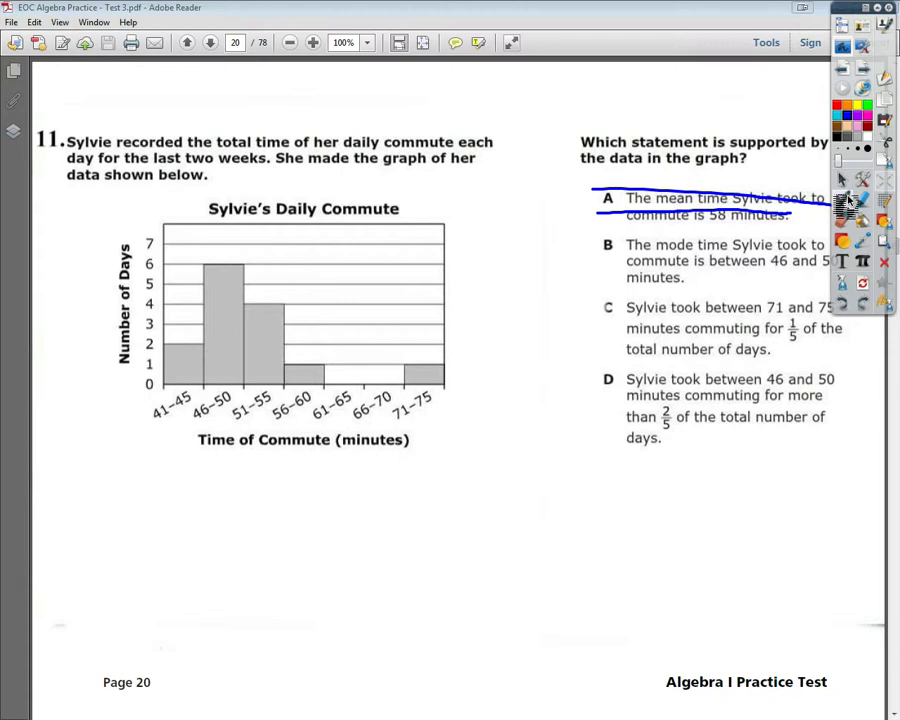
Handwrite sample times in the bars: four 52s in 51–55, and two each of 46, 50 and 48 in 46–50
click(848, 200)
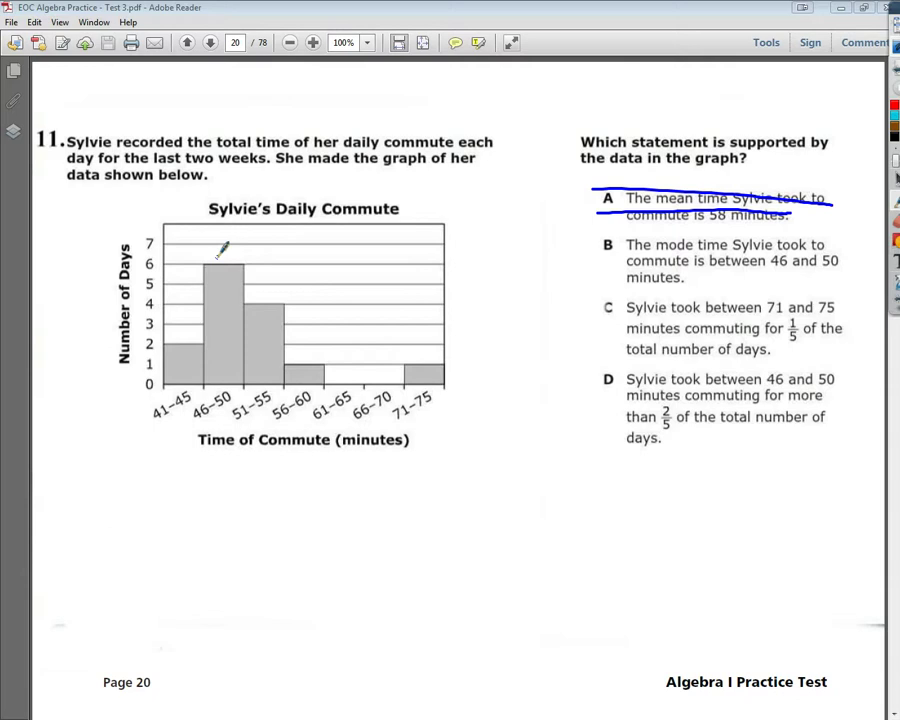
click(229, 362)
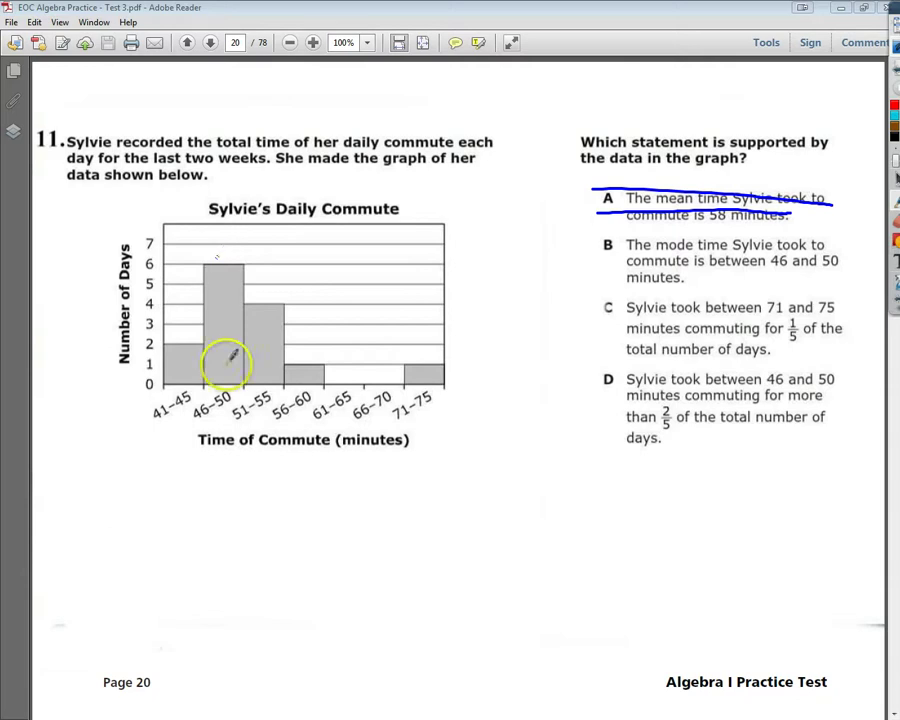
click(257, 376)
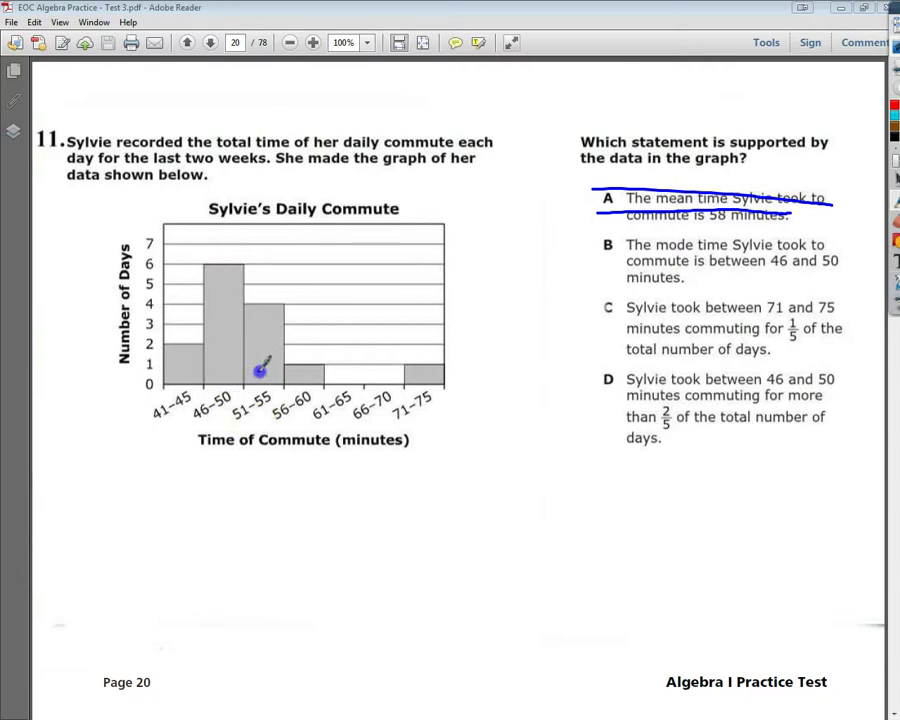
drag(255, 382, 278, 379)
drag(257, 350, 252, 360)
mouse_move(263, 351)
mouse_down()
mouse_move(271, 358)
mouse_move(254, 338)
mouse_move(274, 340)
mouse_move(254, 318)
mouse_move(276, 318)
mouse_up()
mouse_move(209, 366)
mouse_down()
mouse_move(218, 380)
mouse_move(238, 358)
mouse_move(212, 336)
mouse_move(245, 312)
mouse_move(226, 289)
mouse_move(221, 269)
mouse_move(230, 270)
mouse_up()
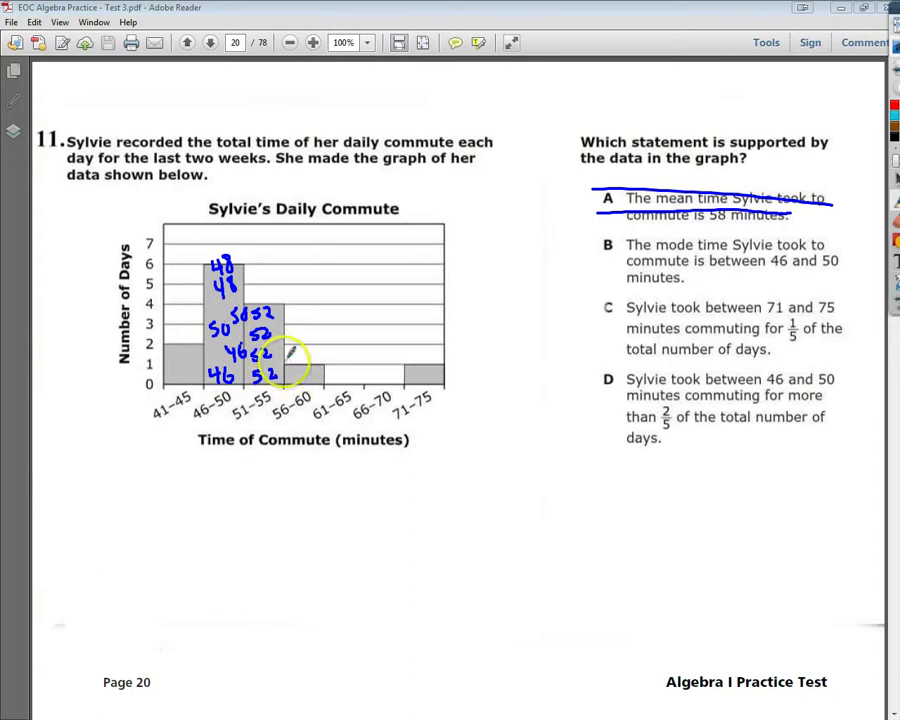
Strike through answer B and handwrite the fraction Total over 14 beside the graph
mouse_move(676, 280)
mouse_down()
mouse_move(611, 278)
mouse_move(699, 265)
mouse_up()
drag(664, 250, 776, 265)
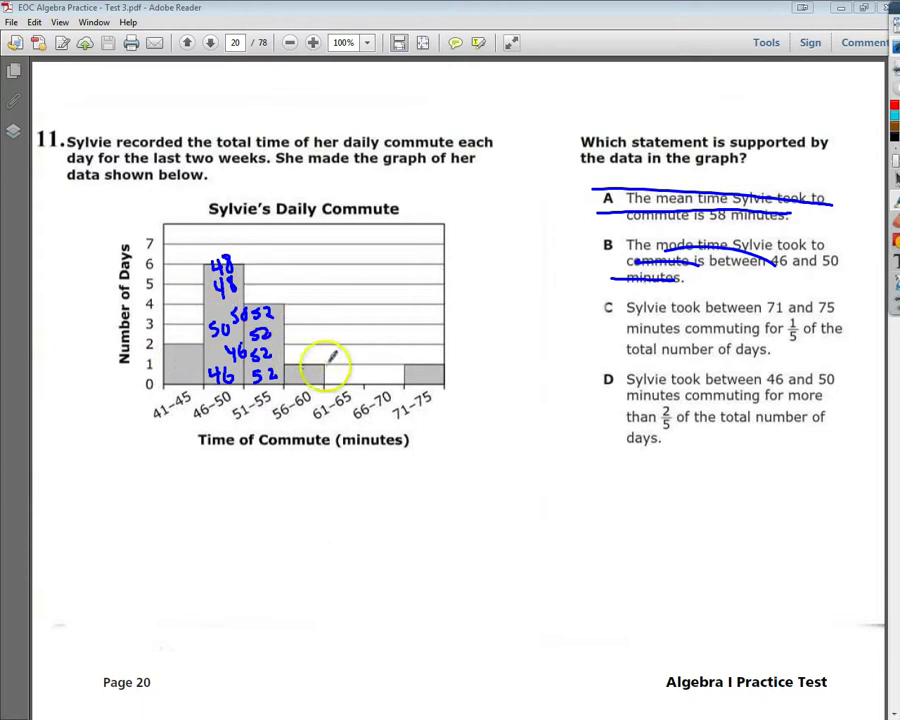
mouse_move(480, 346)
mouse_down()
mouse_move(484, 312)
mouse_move(497, 313)
mouse_up()
mouse_move(505, 332)
mouse_down()
mouse_move(500, 346)
mouse_move(537, 352)
mouse_up()
drag(537, 305, 540, 355)
drag(500, 364, 560, 362)
drag(460, 365, 439, 367)
mouse_move(495, 382)
mouse_down()
mouse_move(498, 410)
mouse_move(532, 393)
mouse_move(530, 420)
mouse_up()
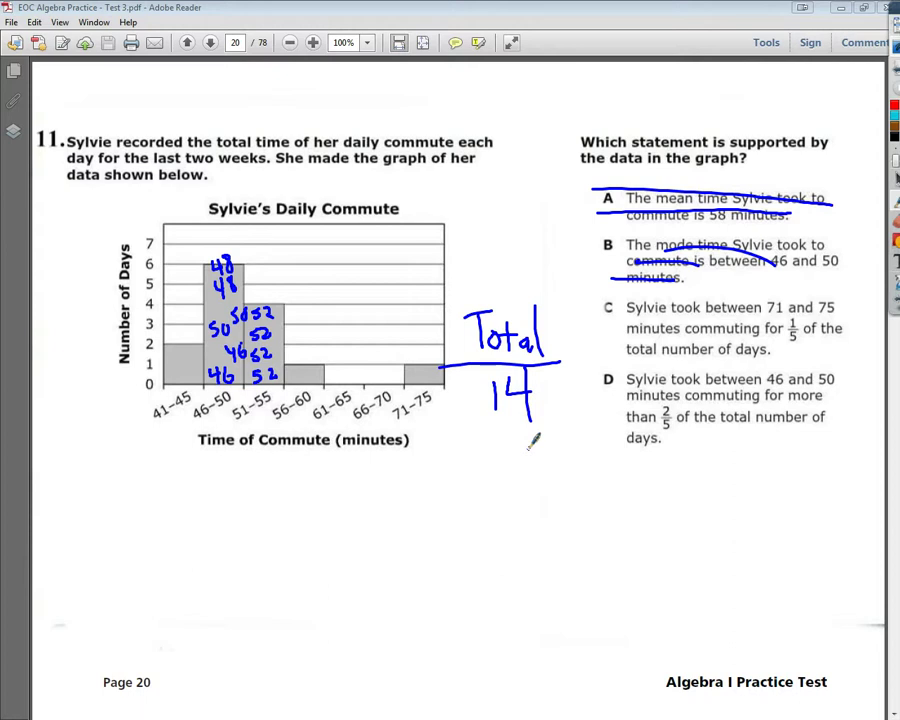
Switch to the Wabbitemu calculator, clear its display and move its window over the graph, away from the answer choices
mouse_move(889, 212)
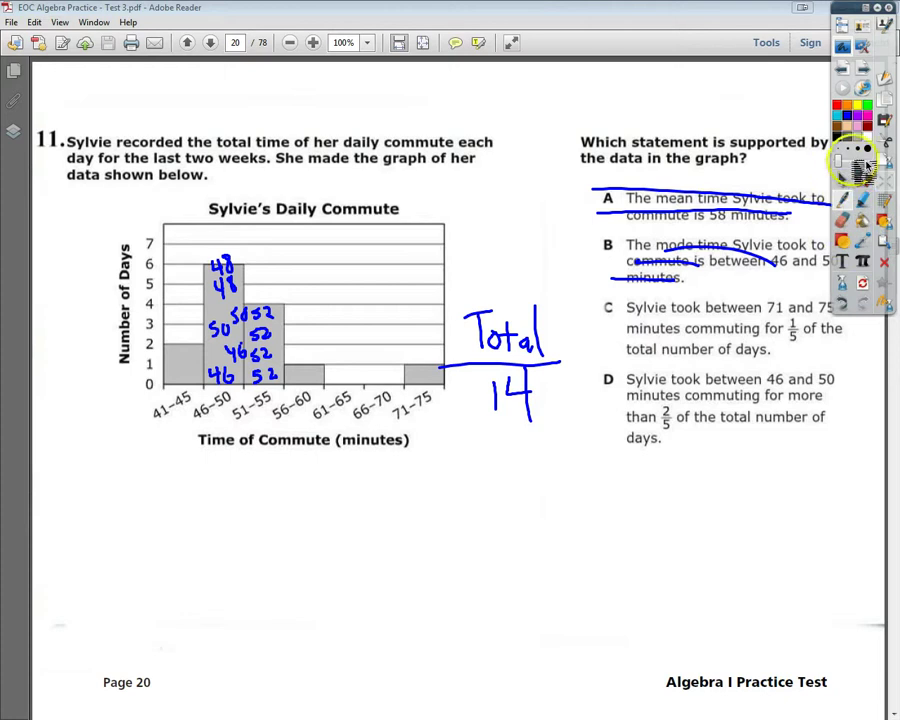
right_click(2, 270)
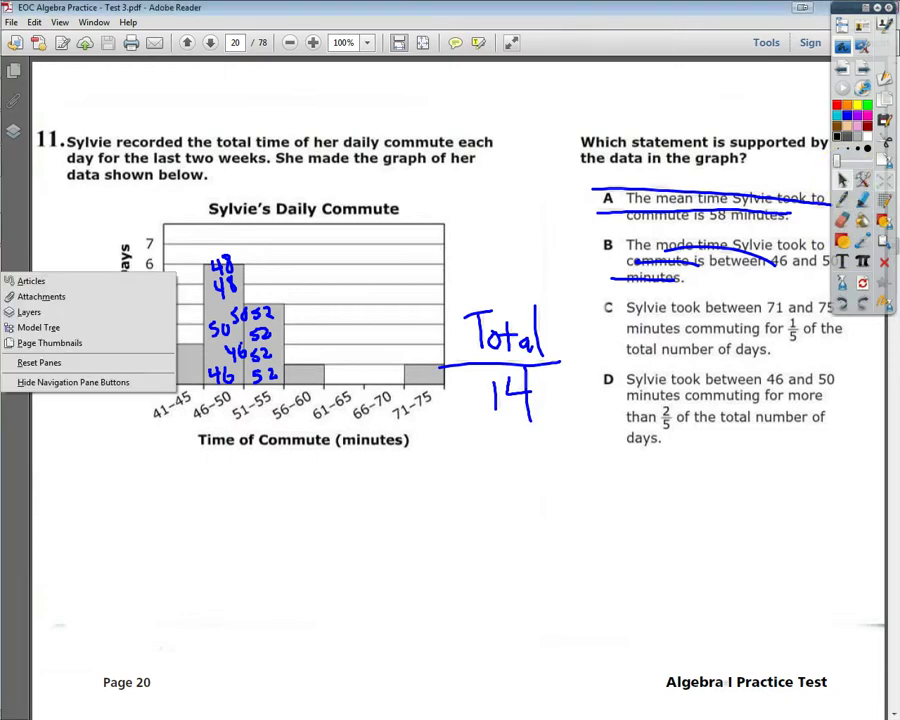
click(18, 228)
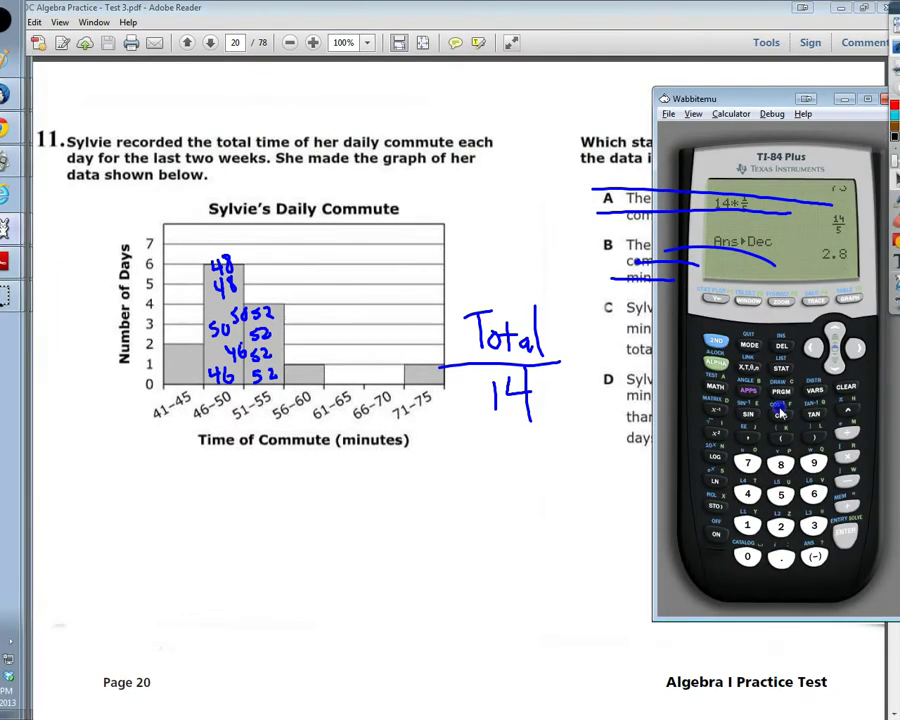
click(846, 388)
mouse_move(748, 88)
mouse_down()
mouse_move(740, 96)
mouse_move(110, 54)
mouse_move(124, 82)
mouse_move(133, 86)
mouse_move(140, 74)
mouse_up()
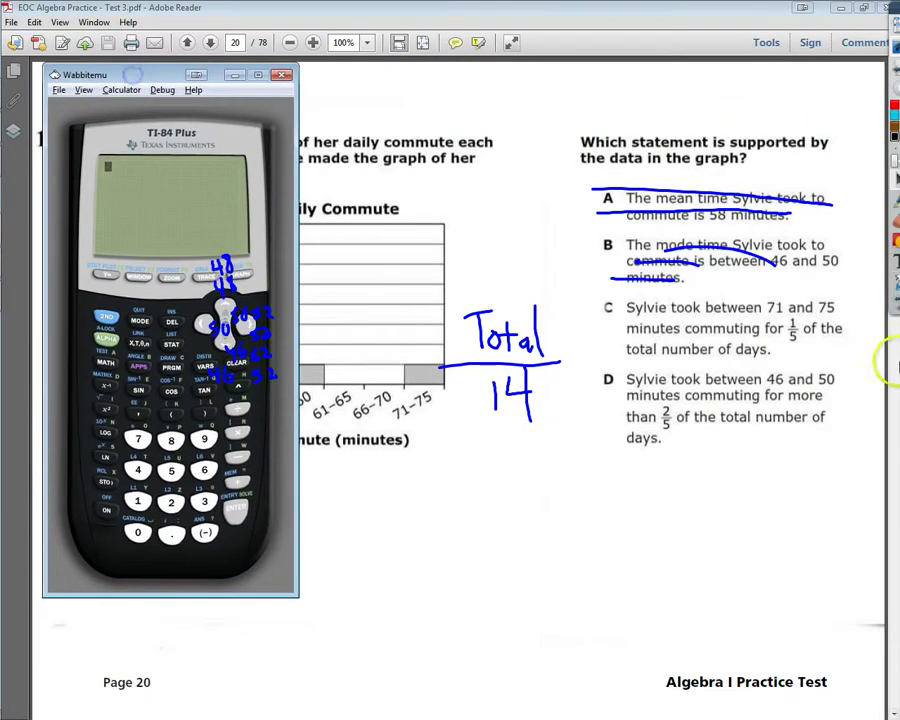
Erase the handwritten sample times overlapping the calculator and return to the selection pointer
mouse_move(890, 262)
click(844, 222)
mouse_move(226, 358)
mouse_down()
mouse_move(235, 303)
mouse_move(222, 318)
mouse_move(254, 368)
mouse_move(274, 367)
mouse_up()
click(846, 180)
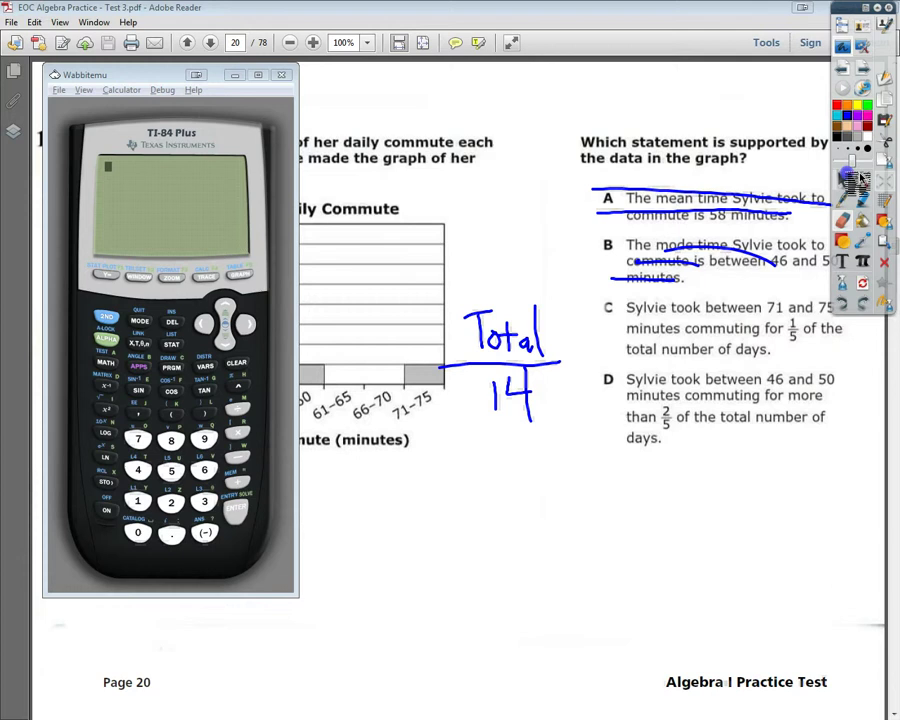
Calculate 14 times the fraction 1/5 on the calculator
click(140, 496)
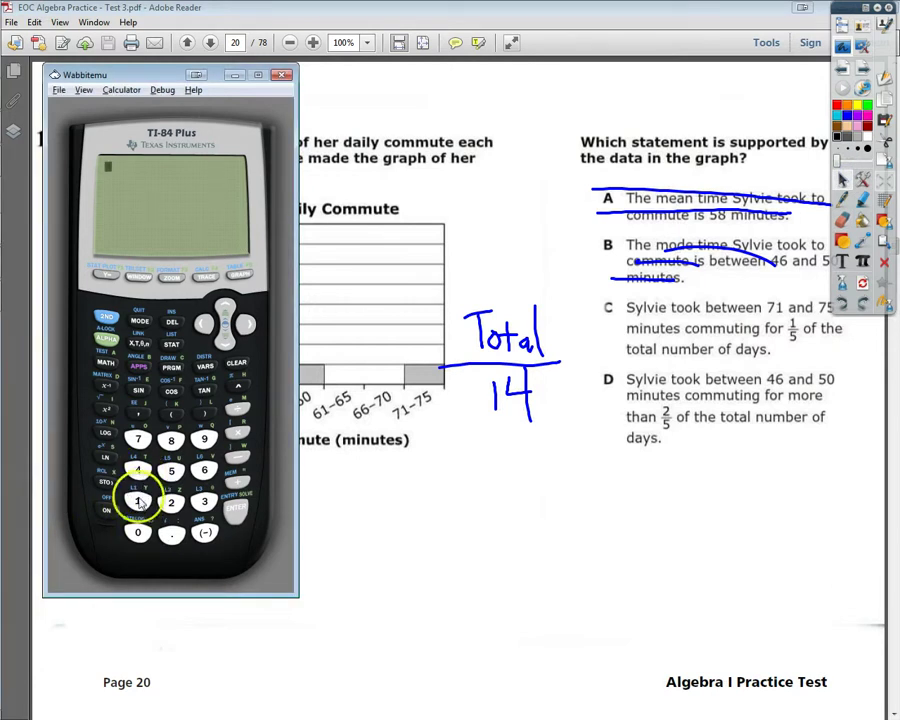
click(137, 495)
click(138, 470)
click(238, 432)
click(106, 338)
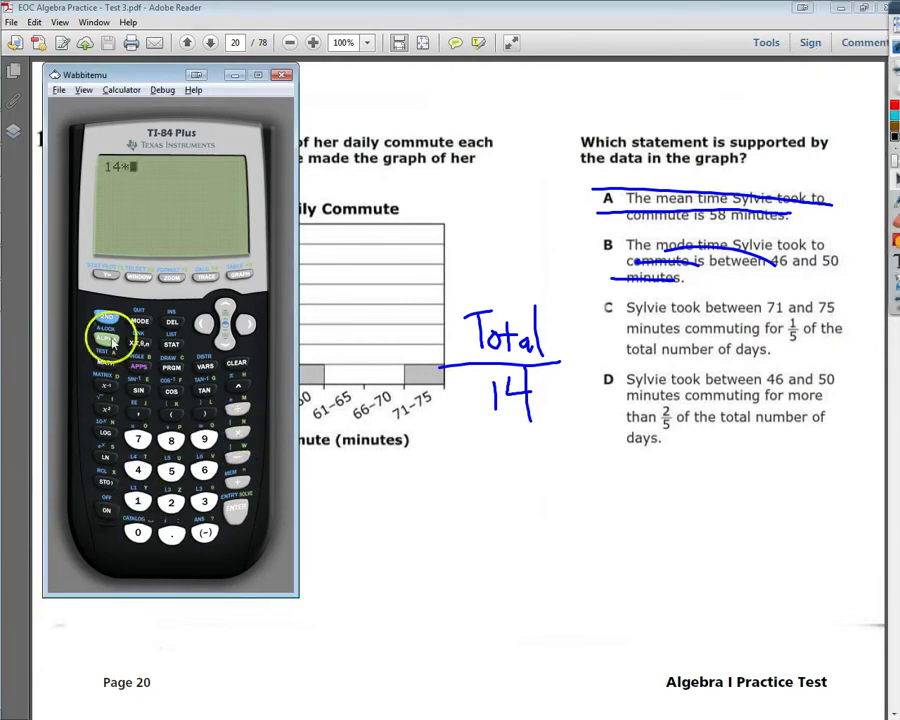
click(105, 276)
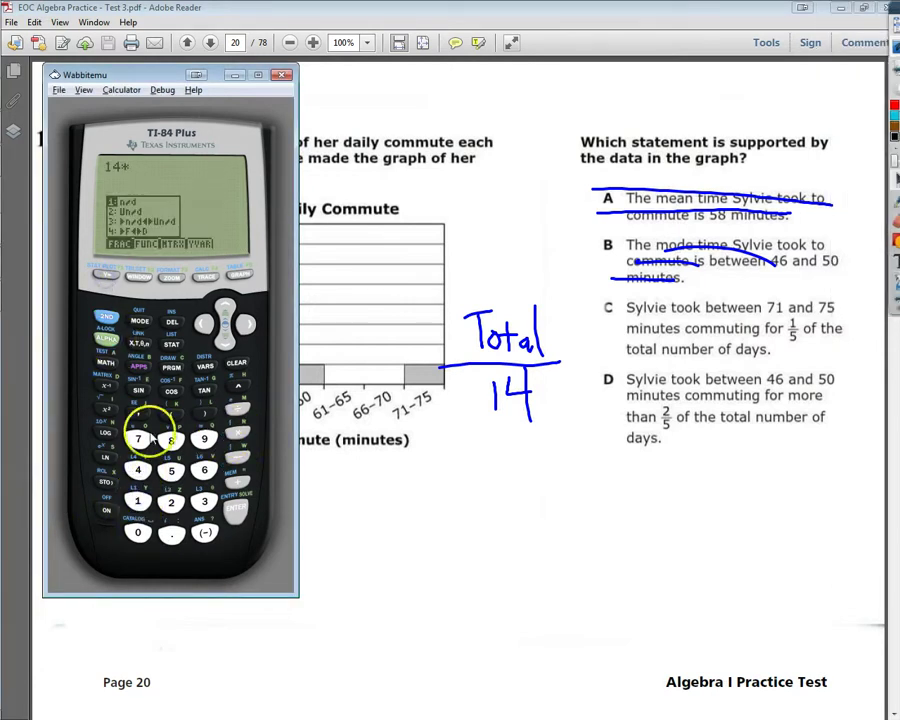
click(138, 500)
click(225, 344)
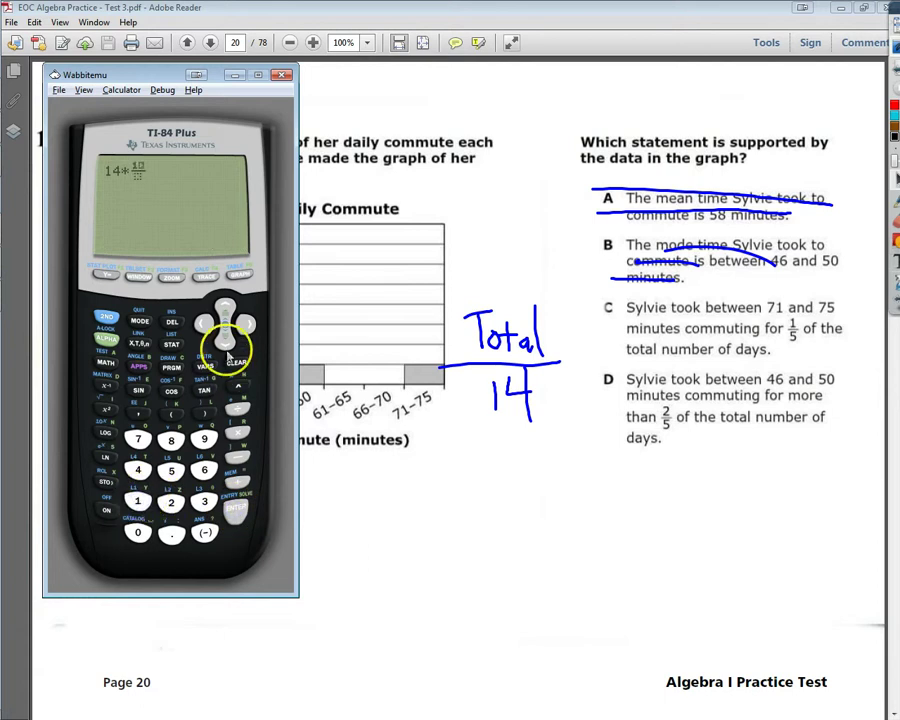
click(171, 474)
click(235, 510)
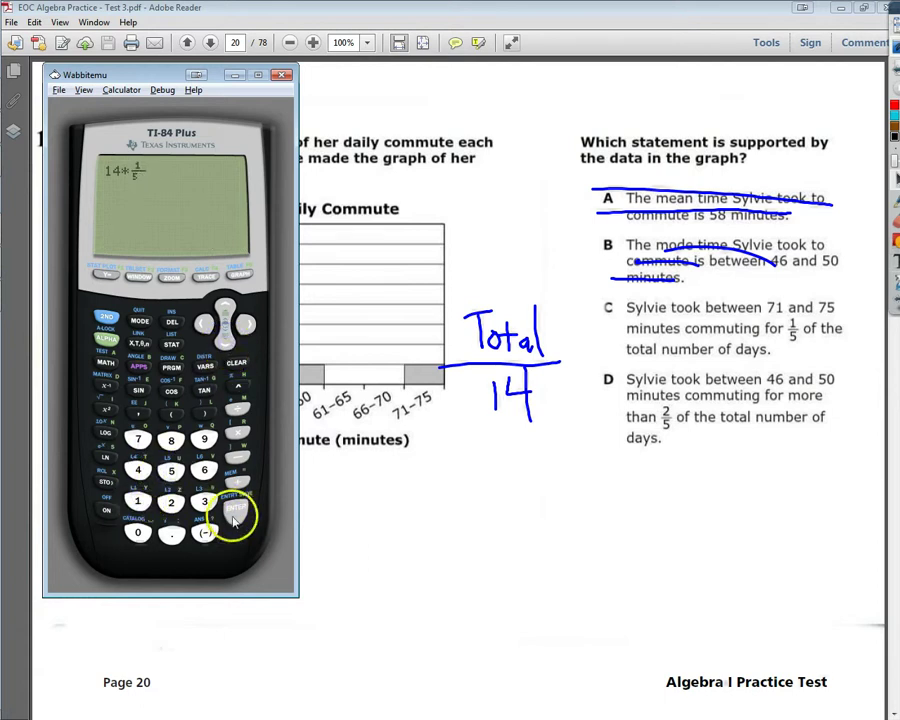
Try to convert the fraction result to a decimal with the Dec function
click(108, 340)
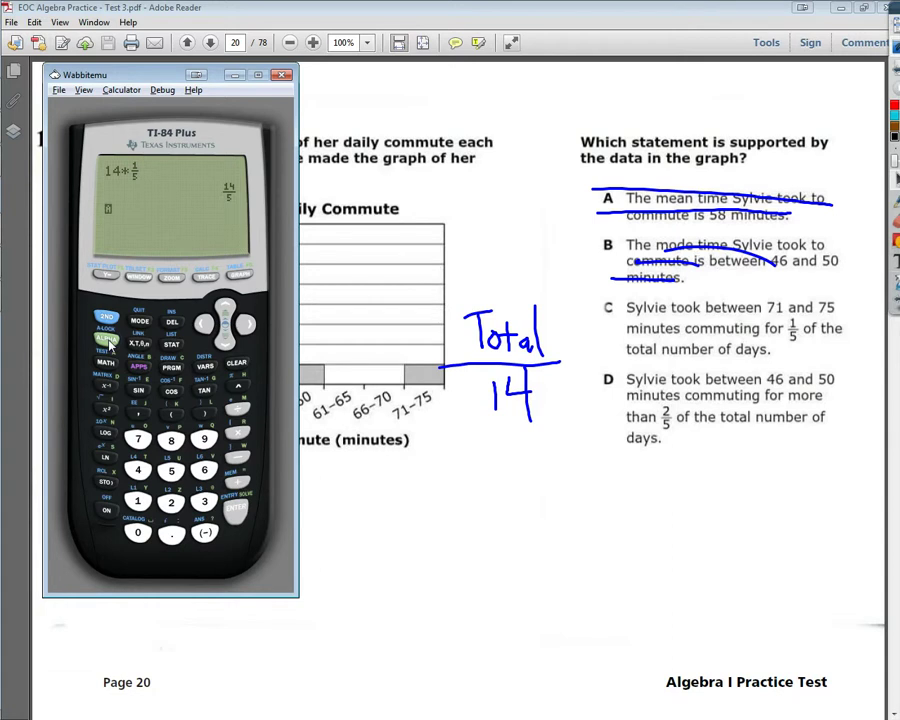
click(106, 362)
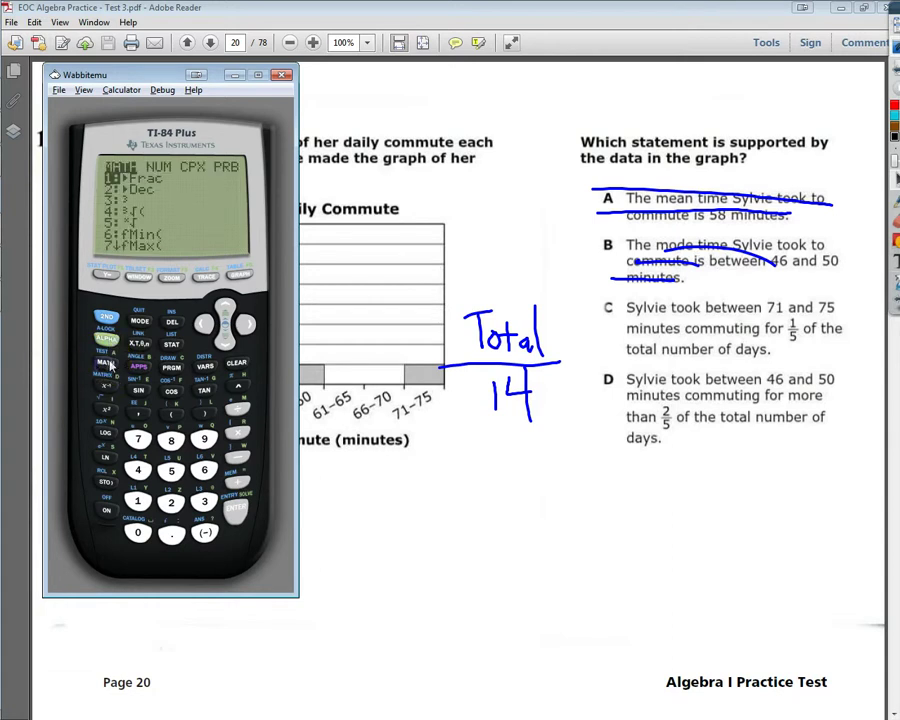
click(225, 340)
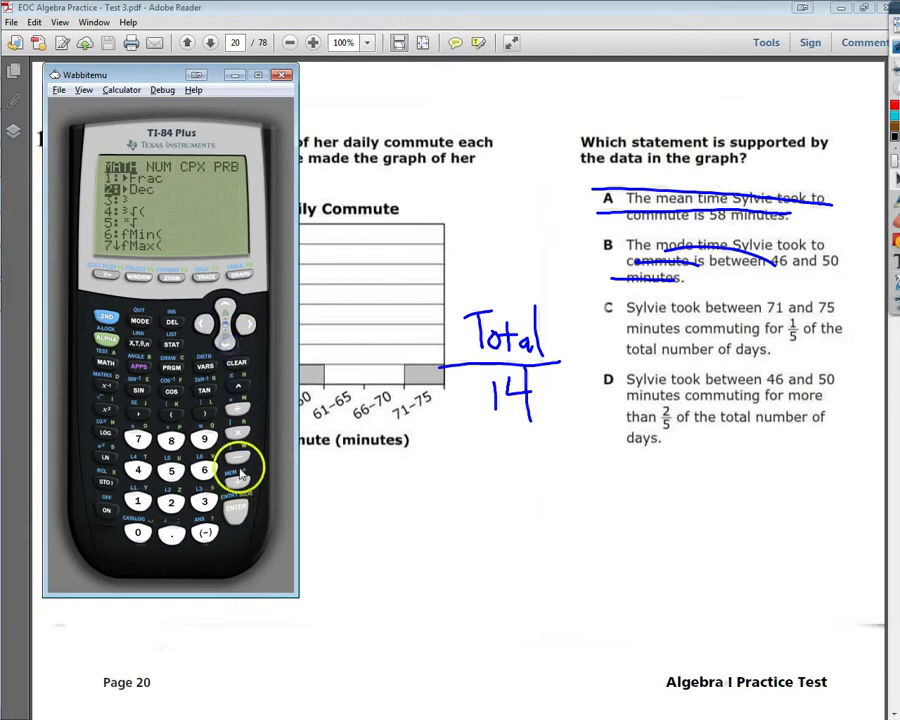
click(236, 512)
click(236, 515)
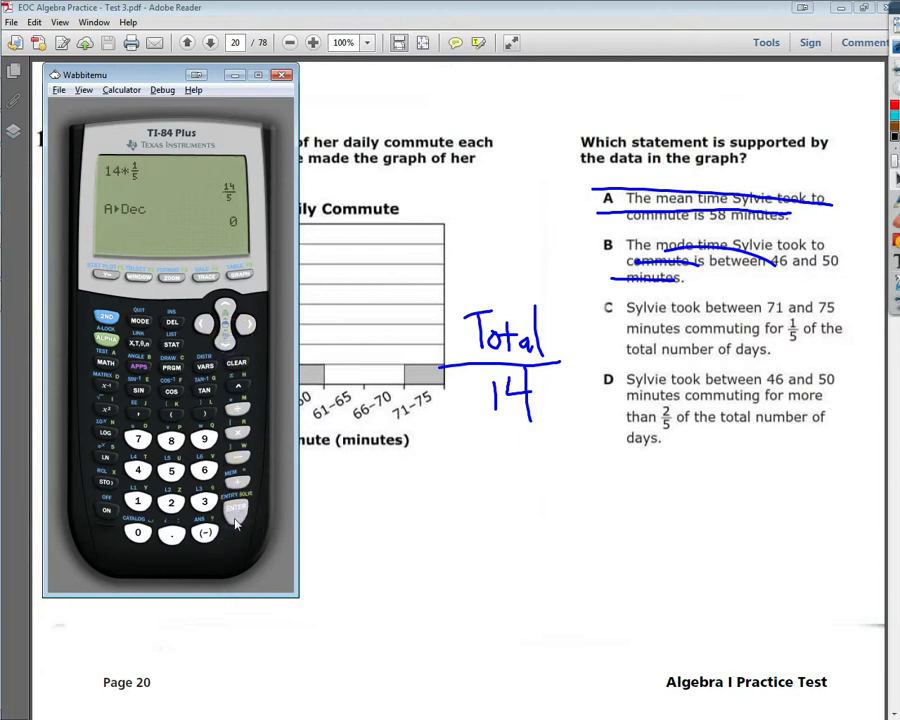
Calculate 14 divided by 5 on the calculator
click(138, 501)
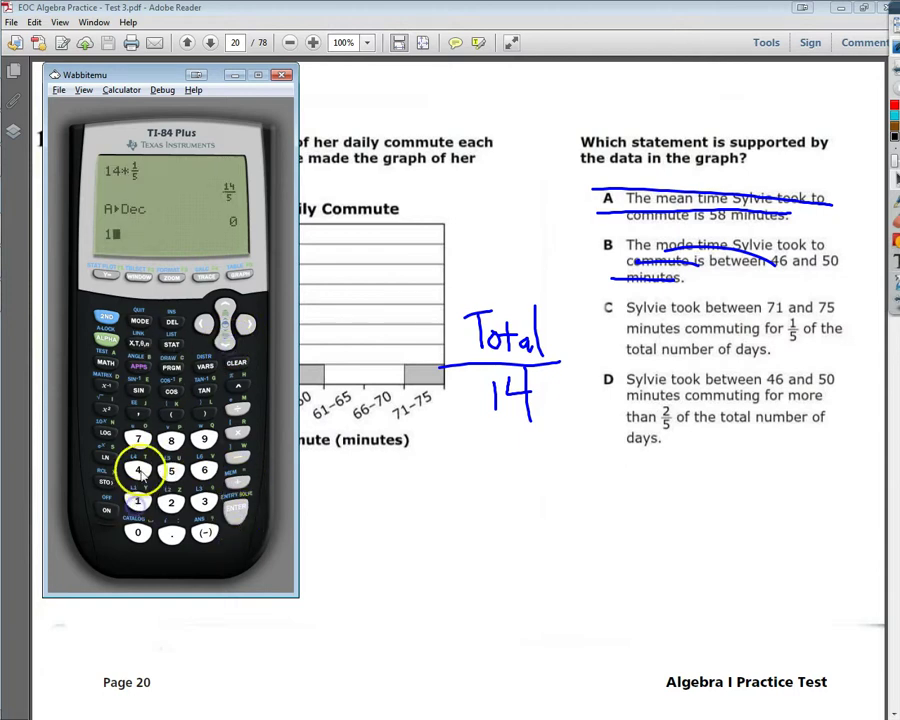
click(138, 470)
click(236, 408)
click(171, 470)
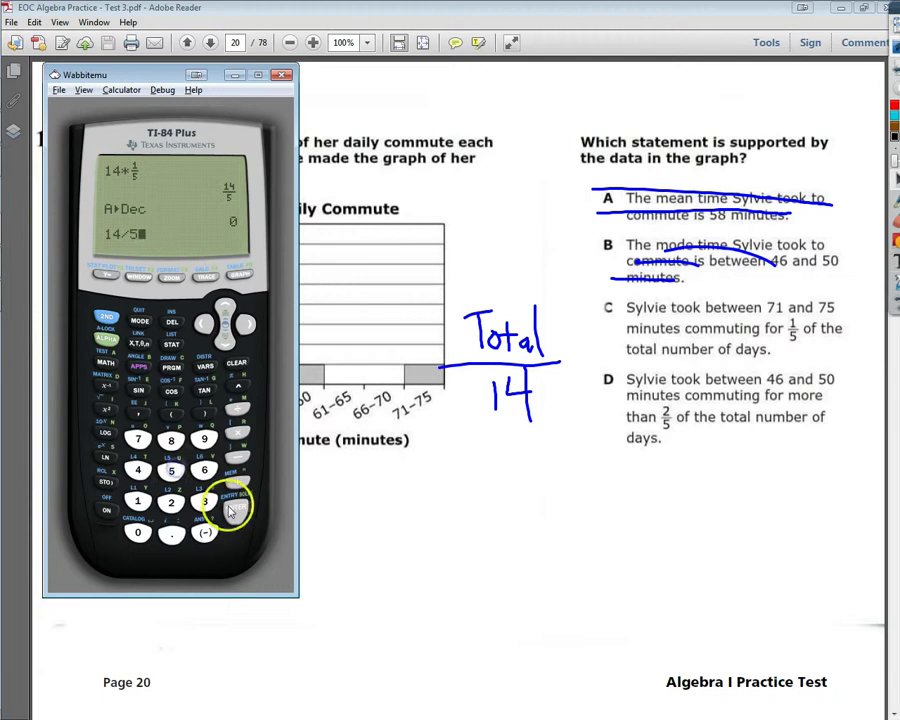
click(231, 511)
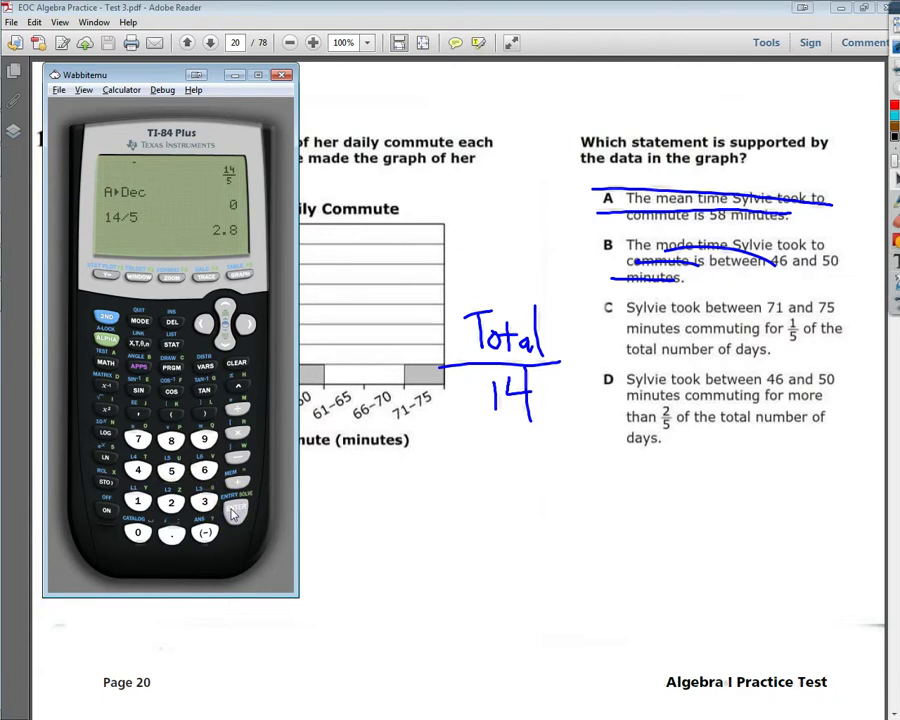
Return to the worksheet, handwrite 2.8 below the 14 and cross out answer C
mouse_move(891, 240)
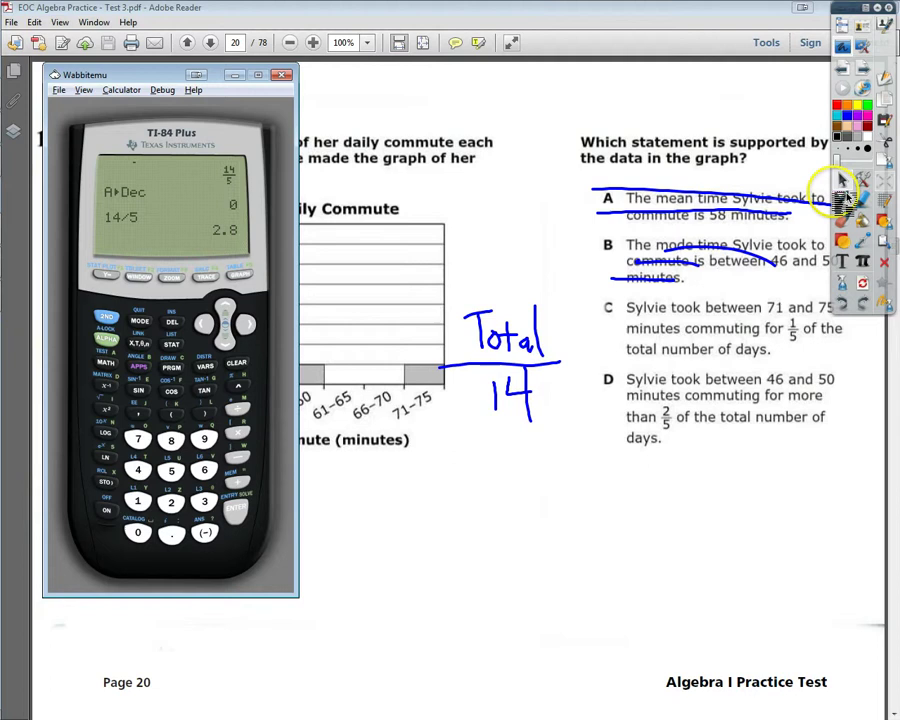
click(843, 180)
click(556, 314)
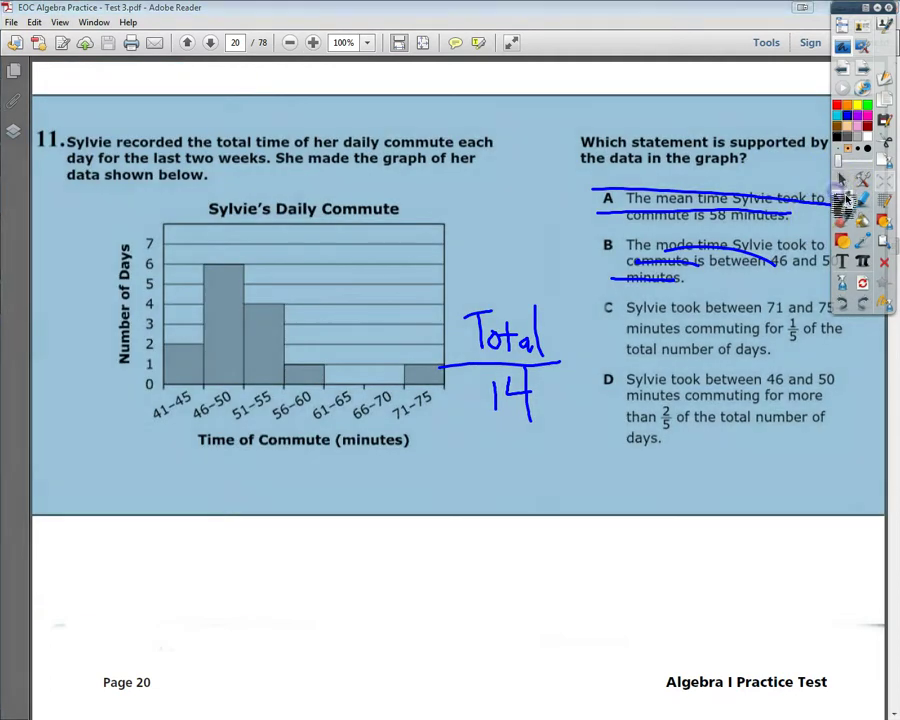
click(520, 474)
drag(497, 458, 525, 476)
drag(655, 314, 760, 311)
mouse_move(805, 337)
mouse_down()
mouse_move(655, 330)
mouse_move(812, 342)
mouse_up()
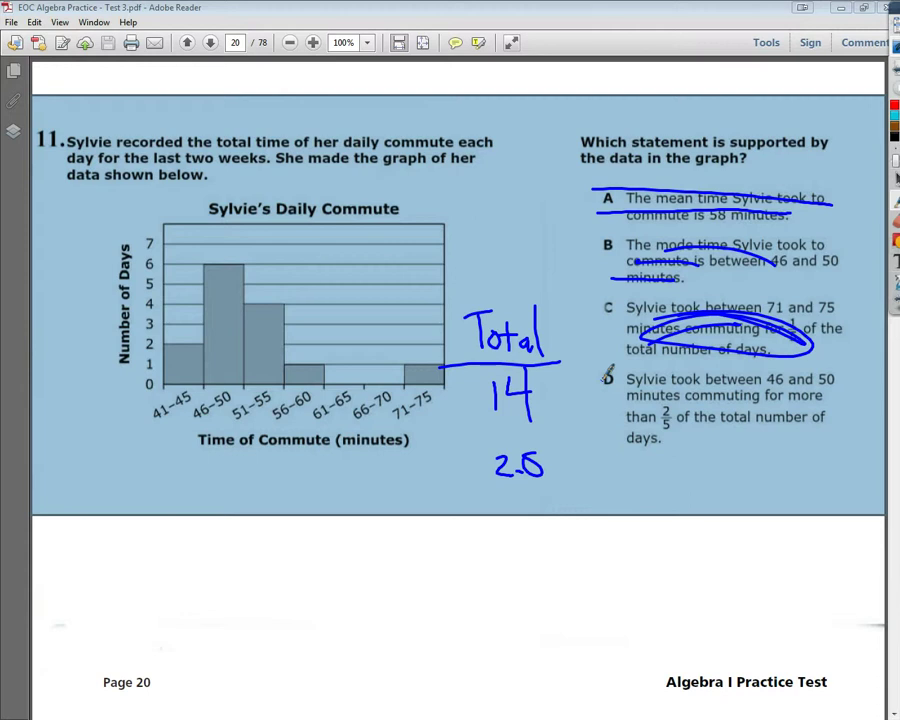
Switch back to the Wabbitemu calculator and compute 14 times 2, divided by 5
mouse_move(884, 184)
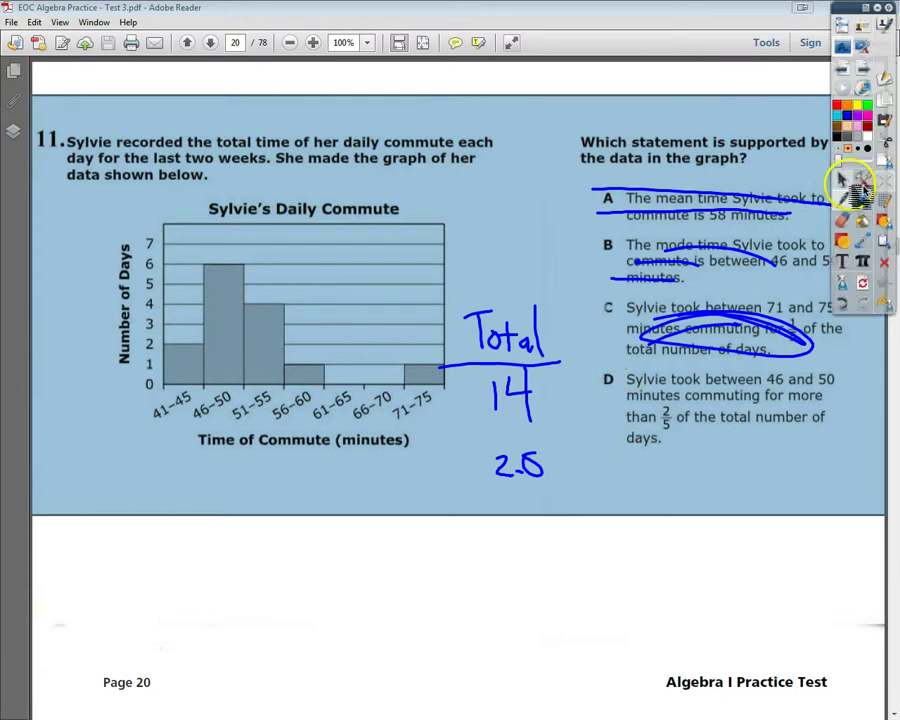
click(843, 181)
right_click(2, 265)
mouse_move(1, 258)
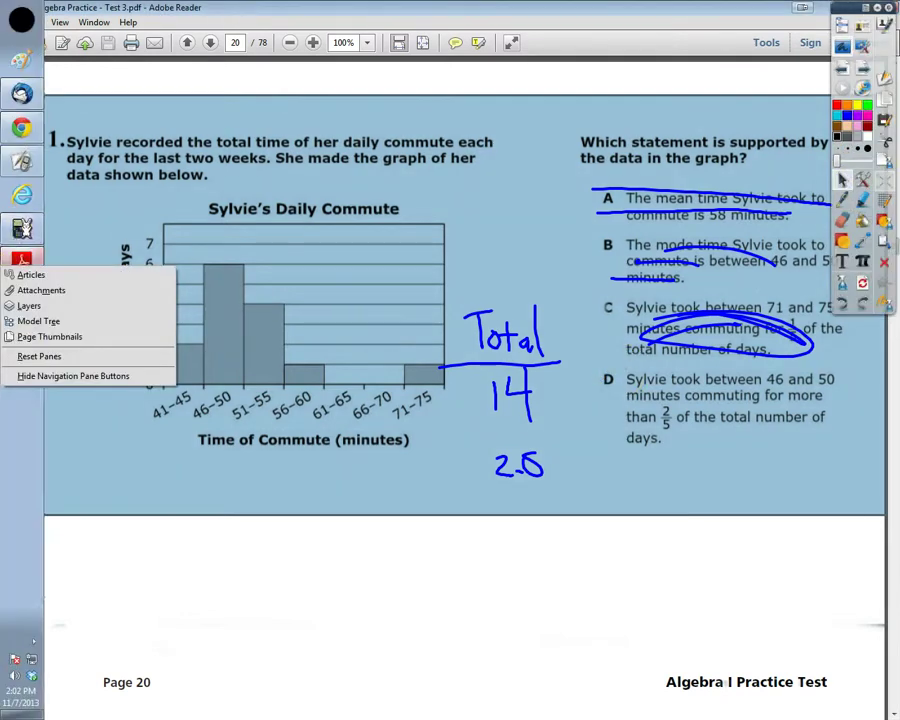
click(12, 229)
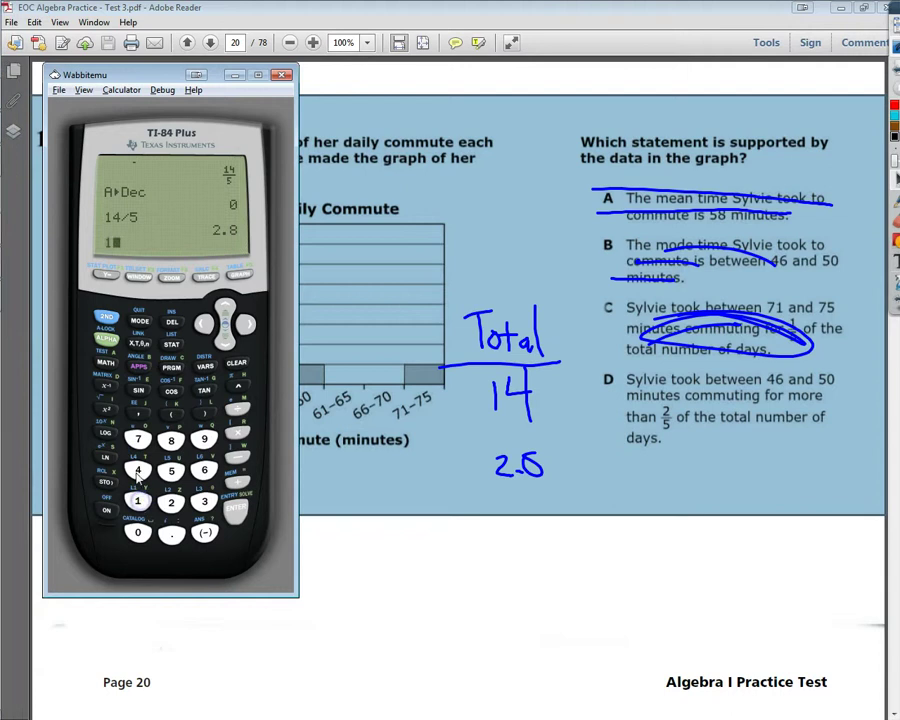
click(138, 471)
click(237, 434)
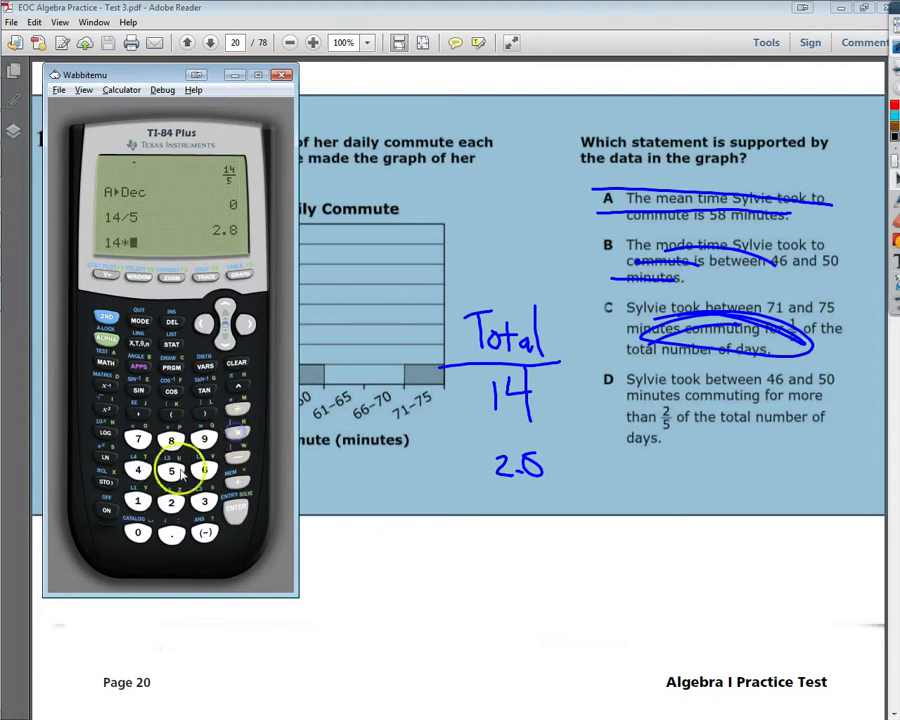
click(171, 502)
click(236, 508)
click(237, 409)
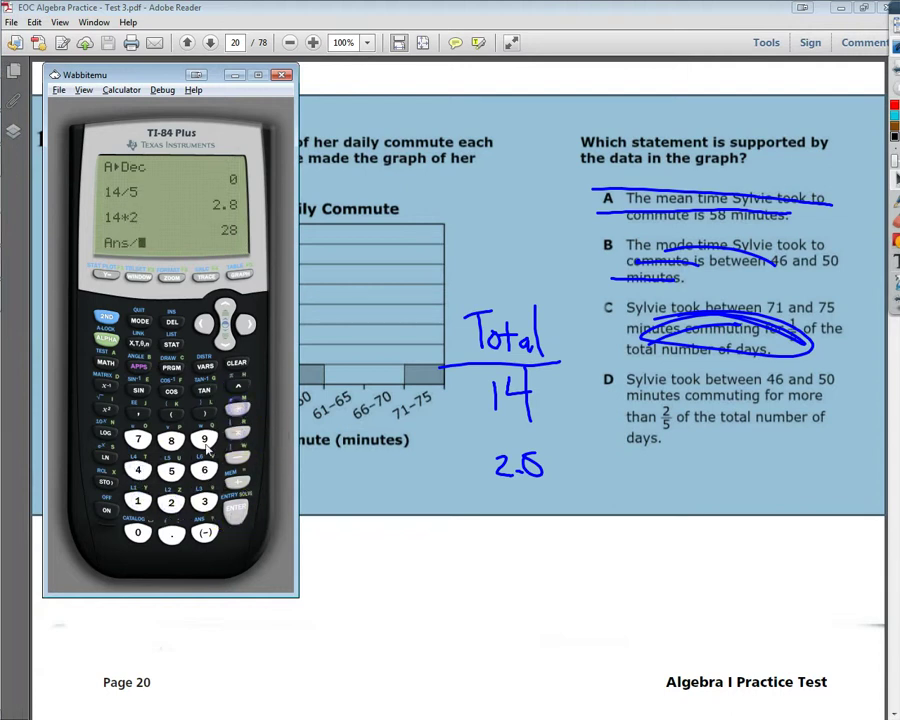
click(171, 471)
click(236, 510)
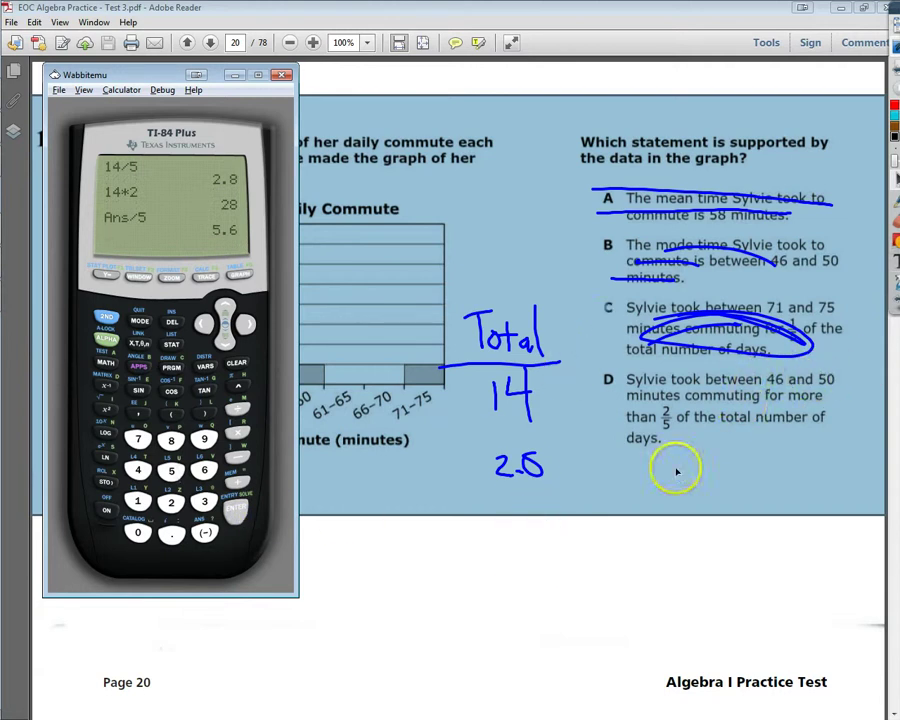
Return to the worksheet, circle answer D with the pen and draw an arrow pointing at answer B
click(542, 595)
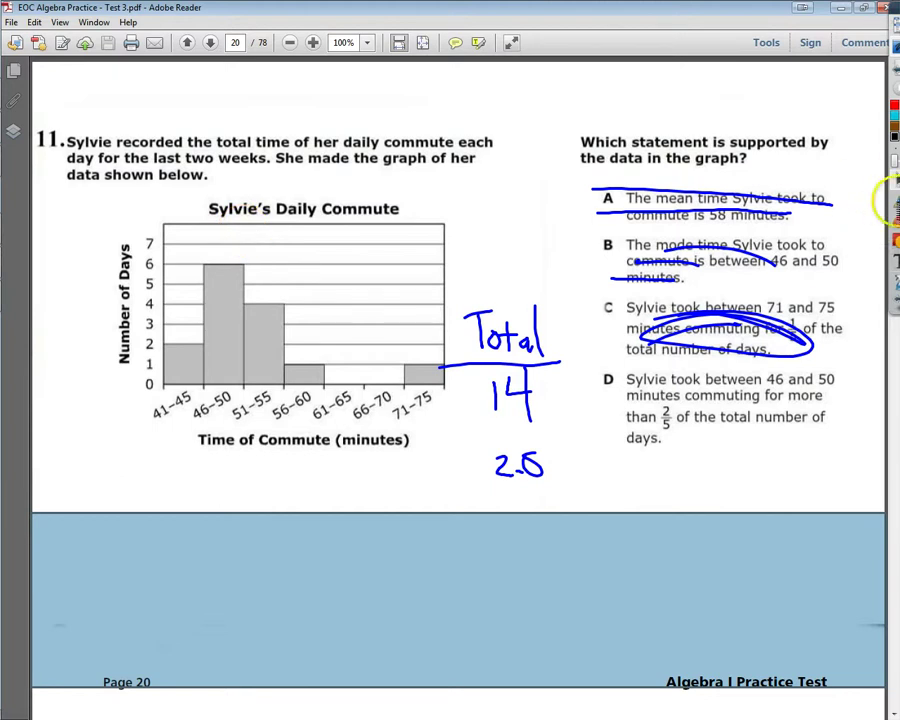
click(892, 200)
mouse_move(760, 352)
mouse_down()
mouse_move(689, 454)
mouse_move(640, 362)
mouse_up()
mouse_move(550, 268)
mouse_down()
mouse_move(595, 254)
mouse_move(588, 270)
mouse_up()
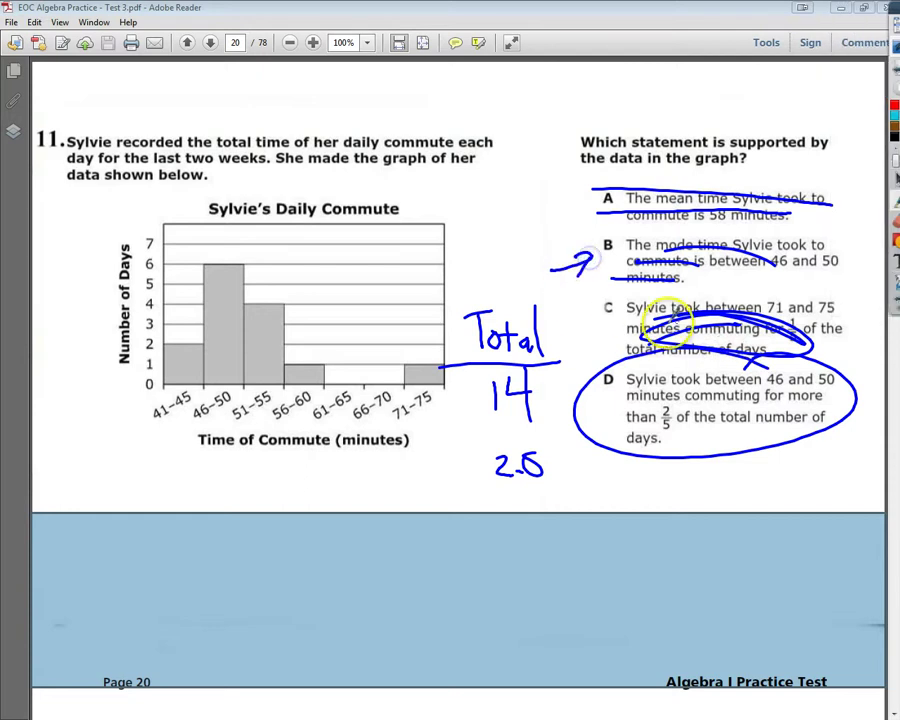